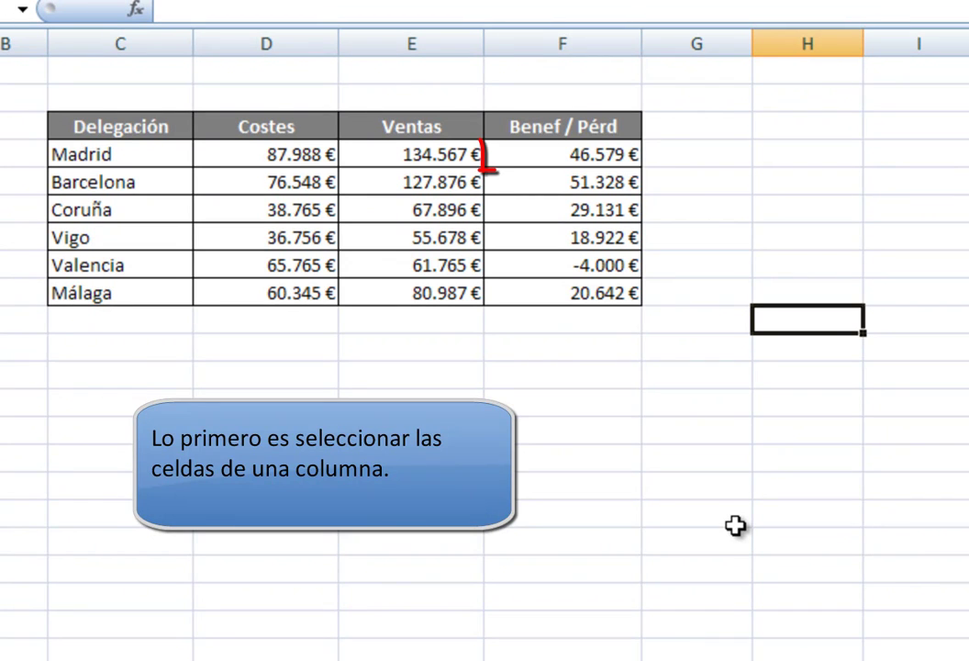
# Step: Select the Benef / Pérd values F5:F10, from Madrid down to Málaga
pyautogui.click(521, 154)
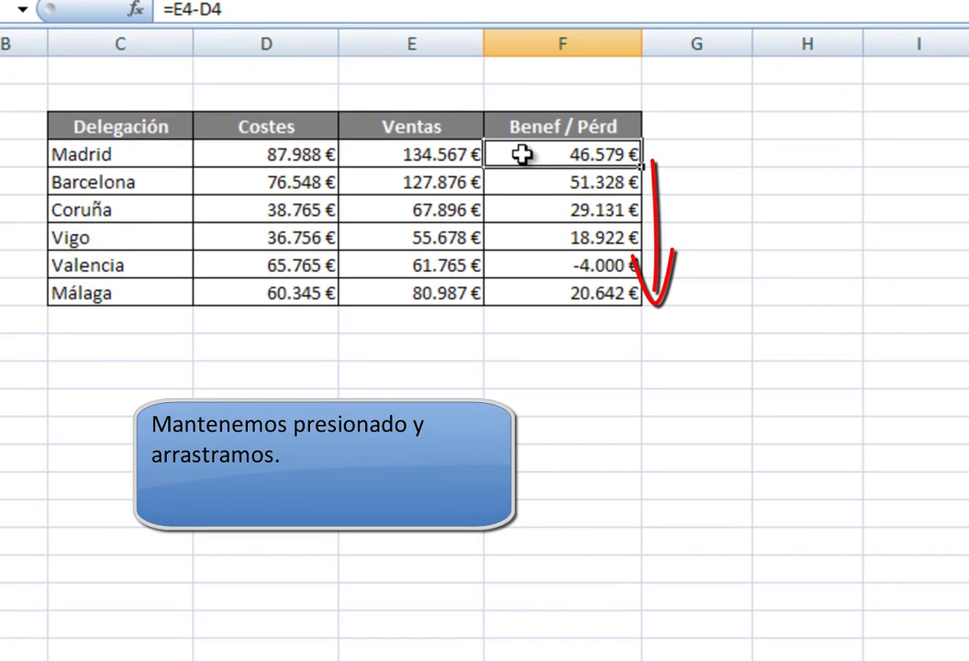
pyautogui.moveTo(521, 154); pyautogui.dragTo(521, 287)
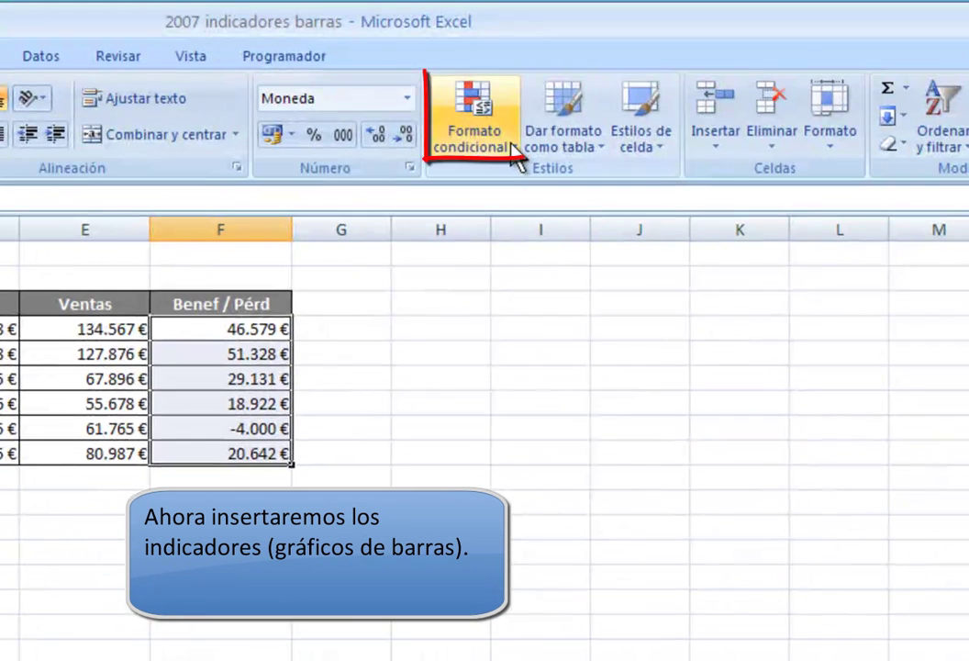
# Step: Apply blue gradient data bars from Formato condicional to the six profit/loss cells
pyautogui.click(514, 158)
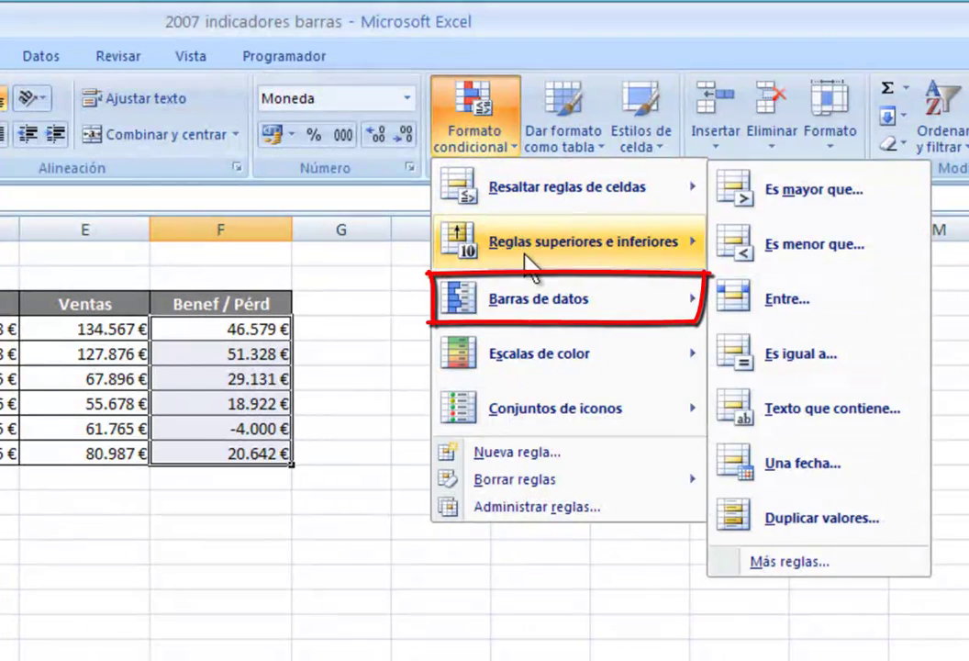
pyautogui.moveTo(551, 298)
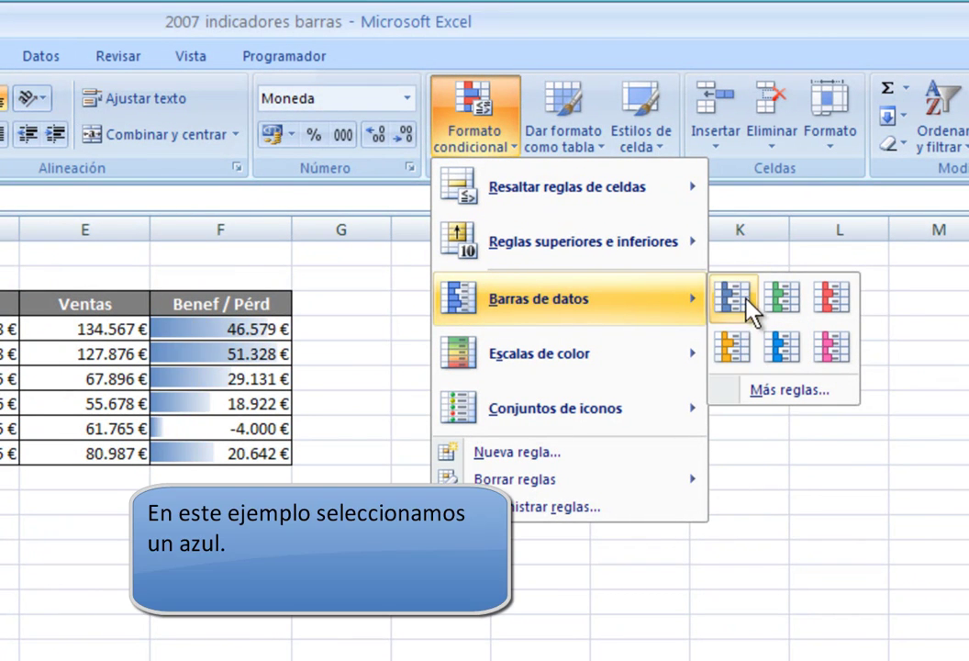
pyautogui.click(745, 294)
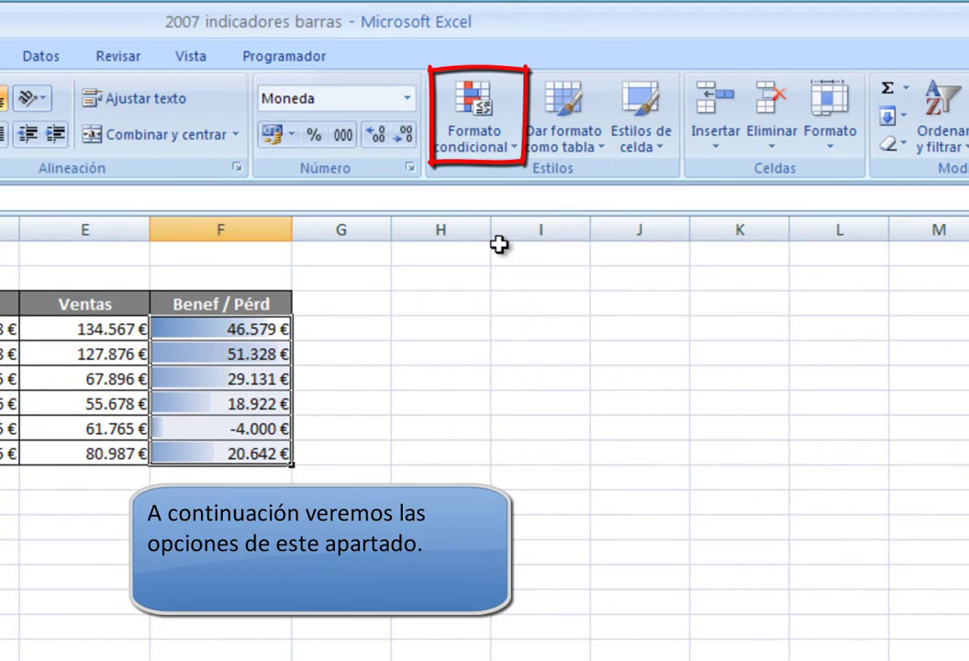
pyautogui.click(513, 144)
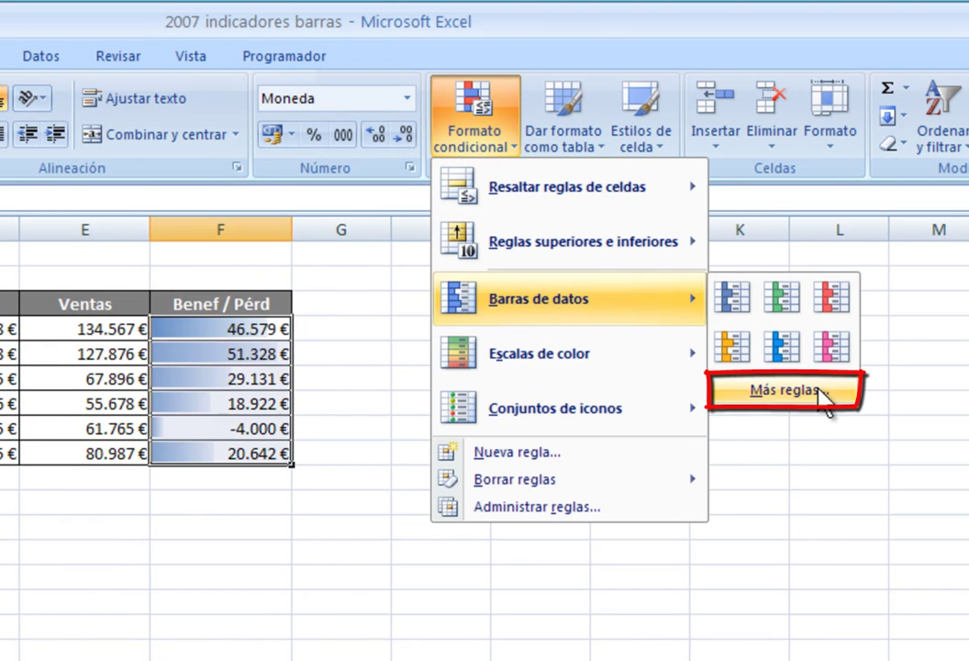
pyautogui.click(821, 401)
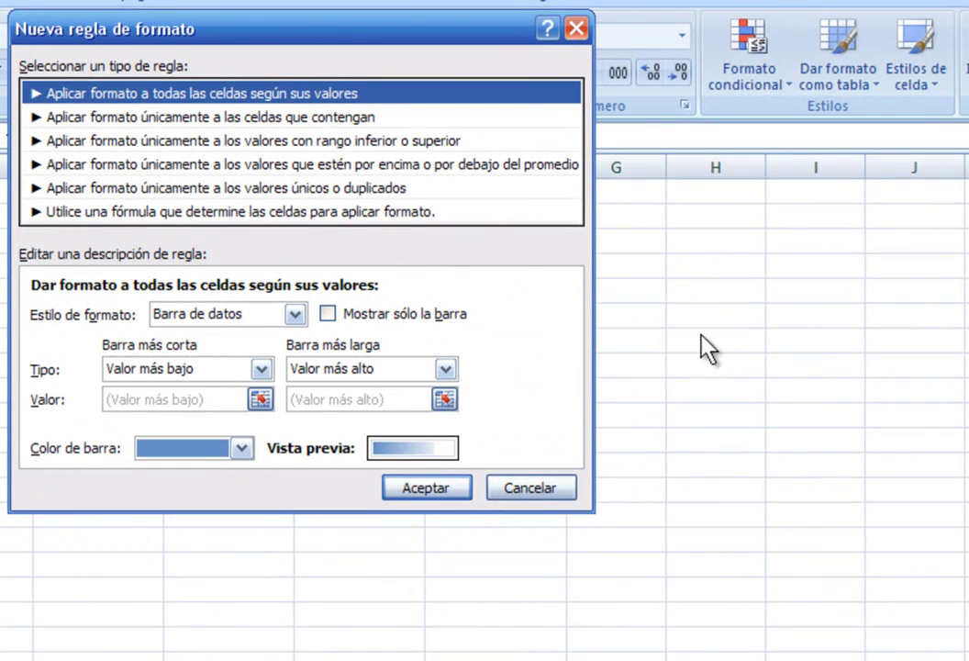
pyautogui.moveTo(411, 30); pyautogui.dragTo(785, 37)
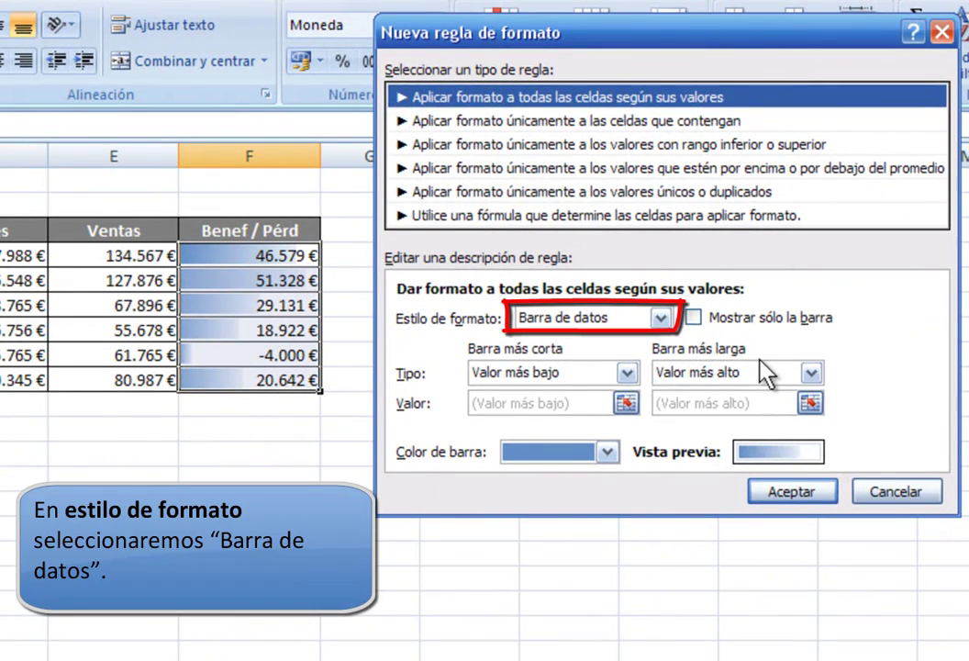
pyautogui.click(666, 319)
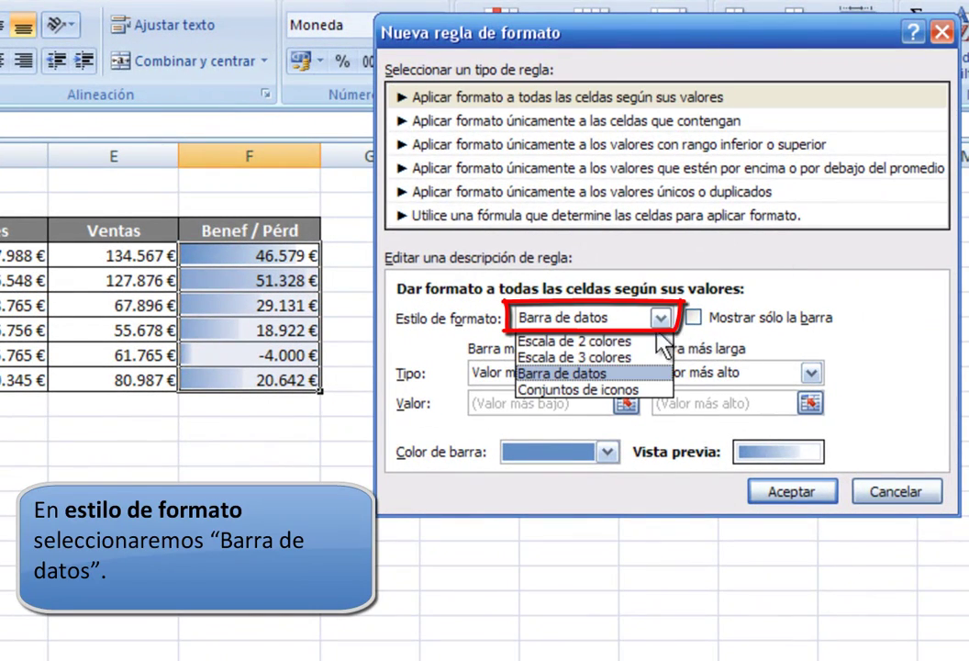
pyautogui.click(652, 374)
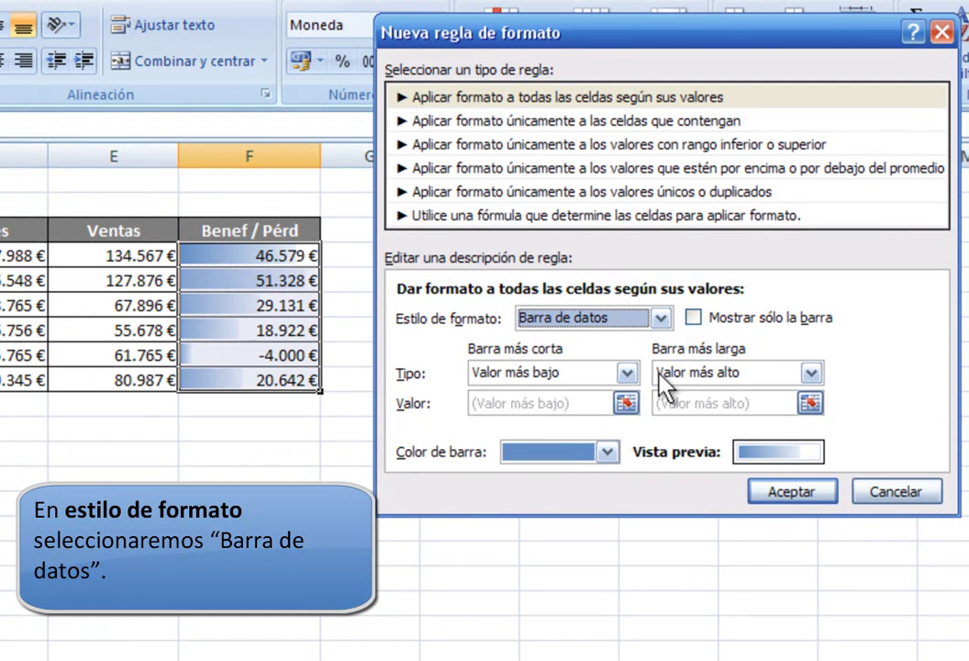
pyautogui.click(692, 317)
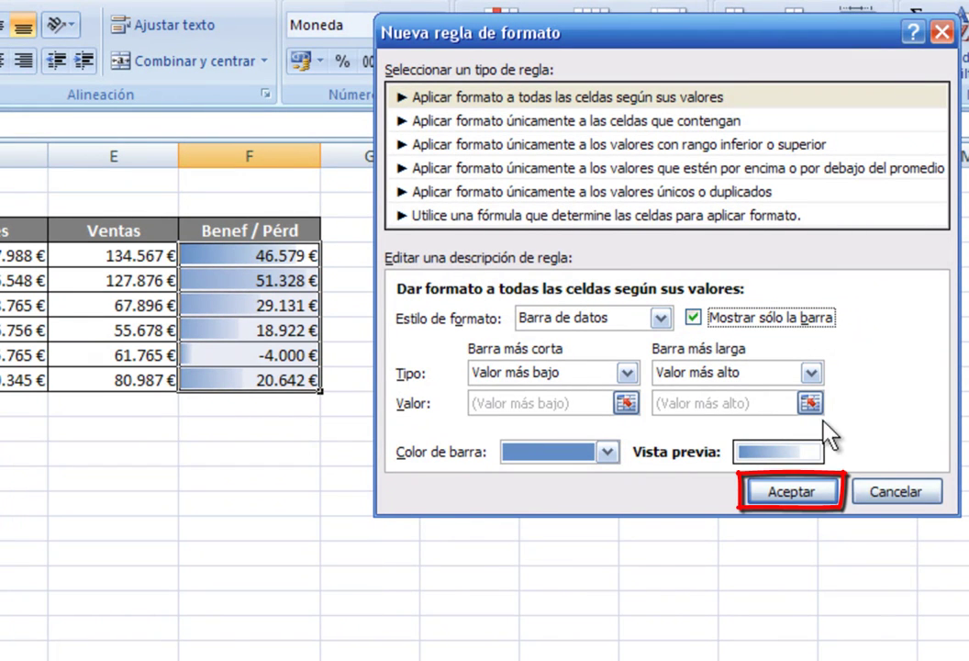
pyautogui.click(824, 495)
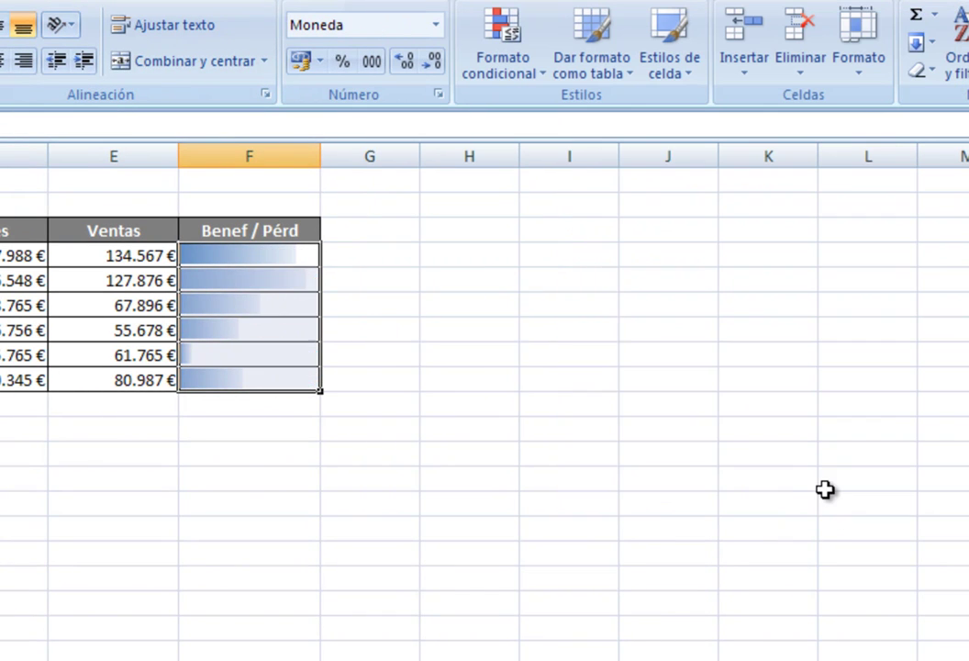
pyautogui.click(682, 451)
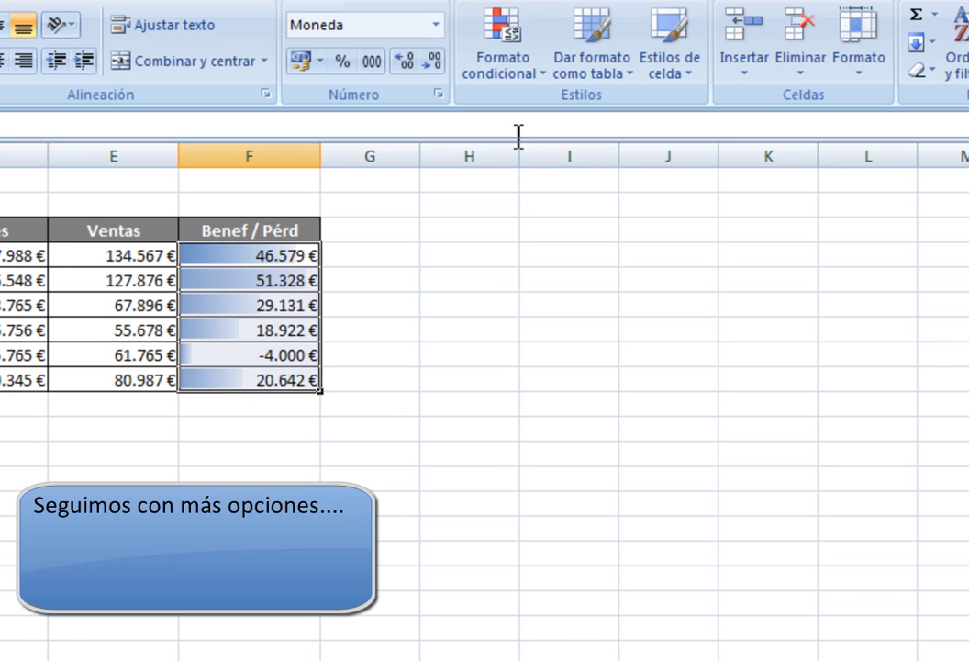
pyautogui.click(537, 76)
pyautogui.moveTo(569, 225)
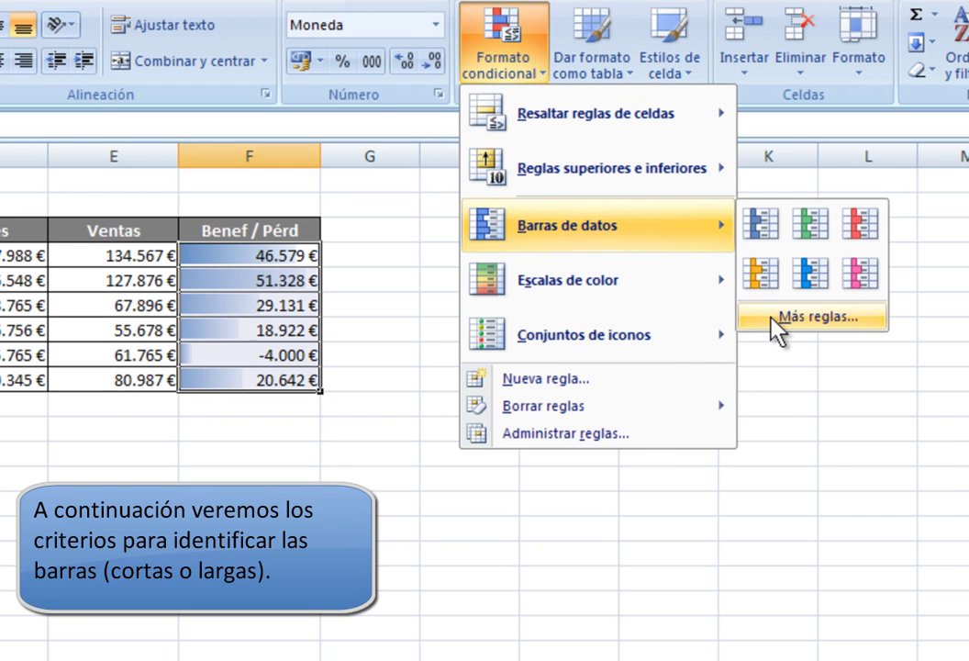
# Step: In Más reglas, set the shortest bar type to Percentil with value 10
pyautogui.click(780, 321)
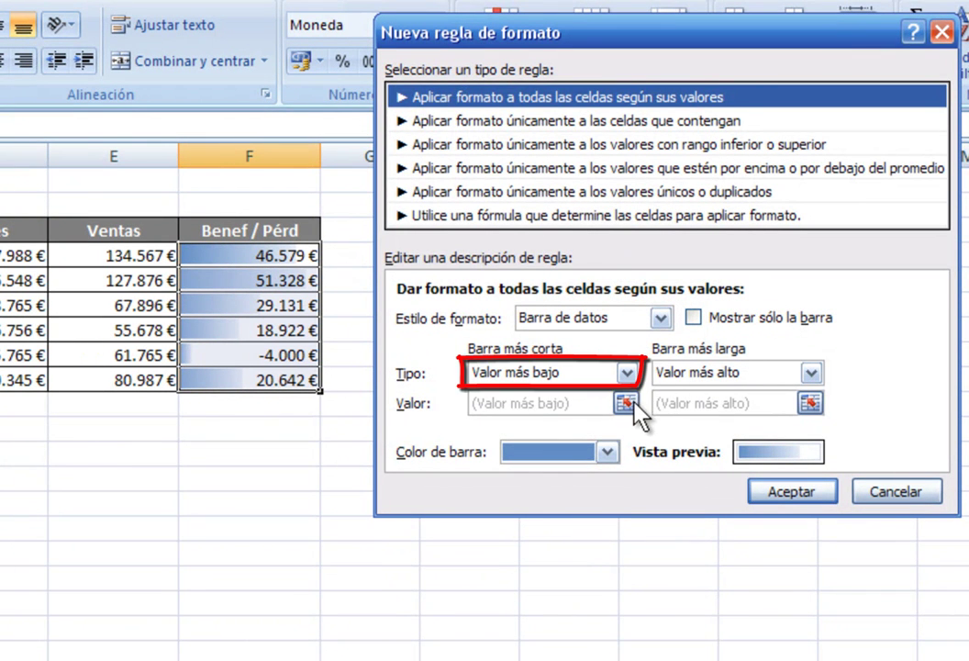
pyautogui.click(629, 374)
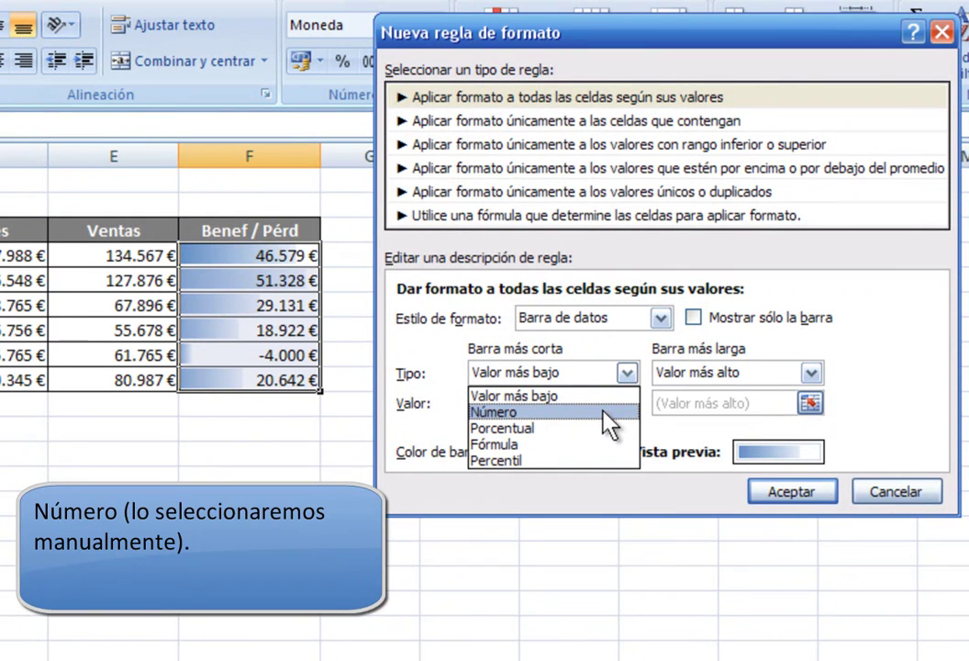
pyautogui.click(558, 429)
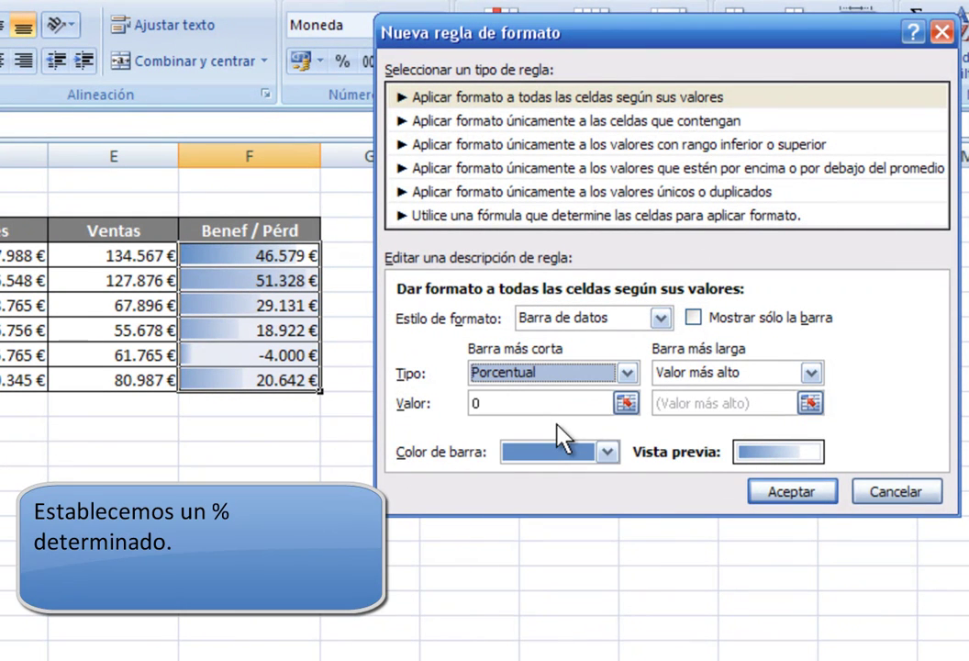
pyautogui.click(538, 404)
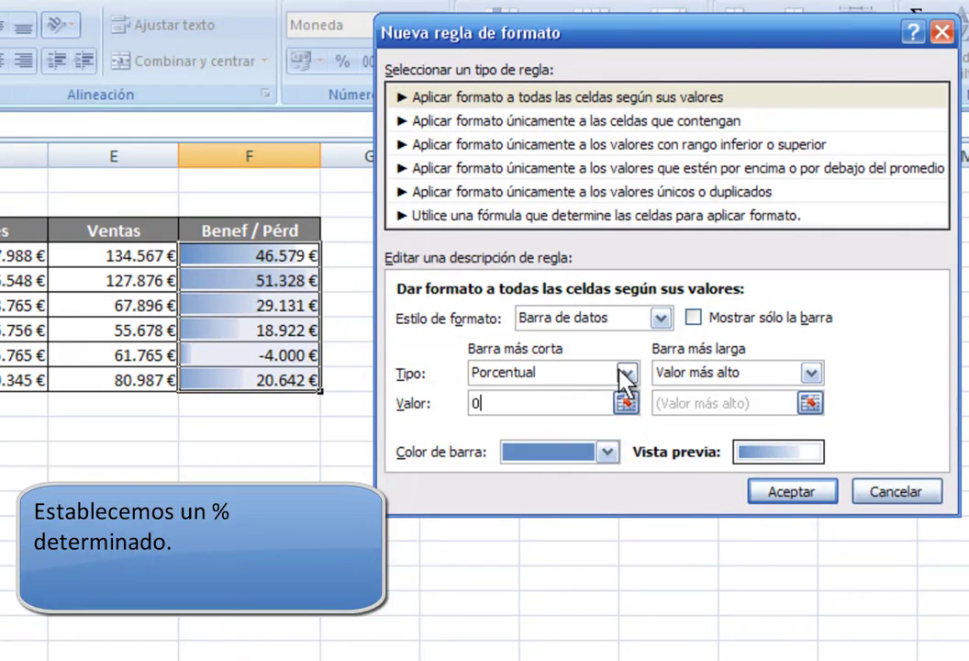
pyautogui.click(627, 373)
pyautogui.click(550, 444)
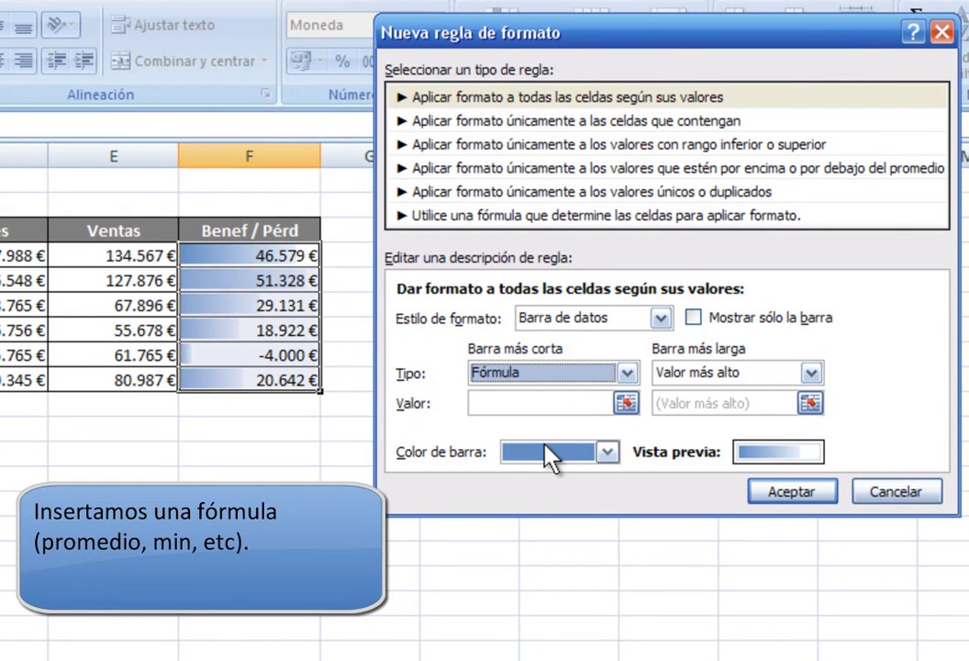
pyautogui.click(627, 372)
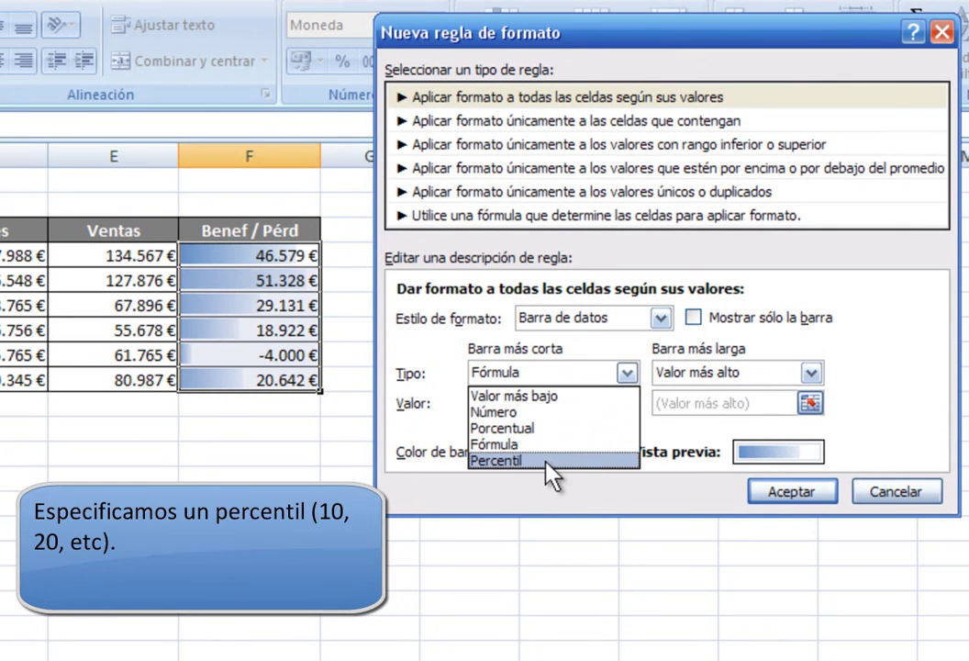
pyautogui.click(548, 462)
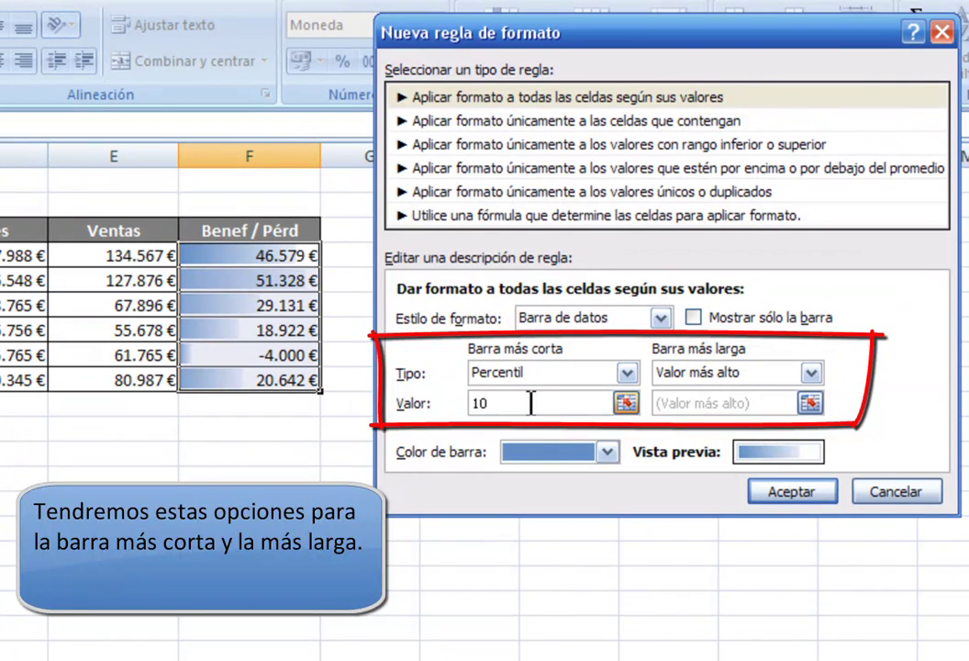
pyautogui.click(607, 451)
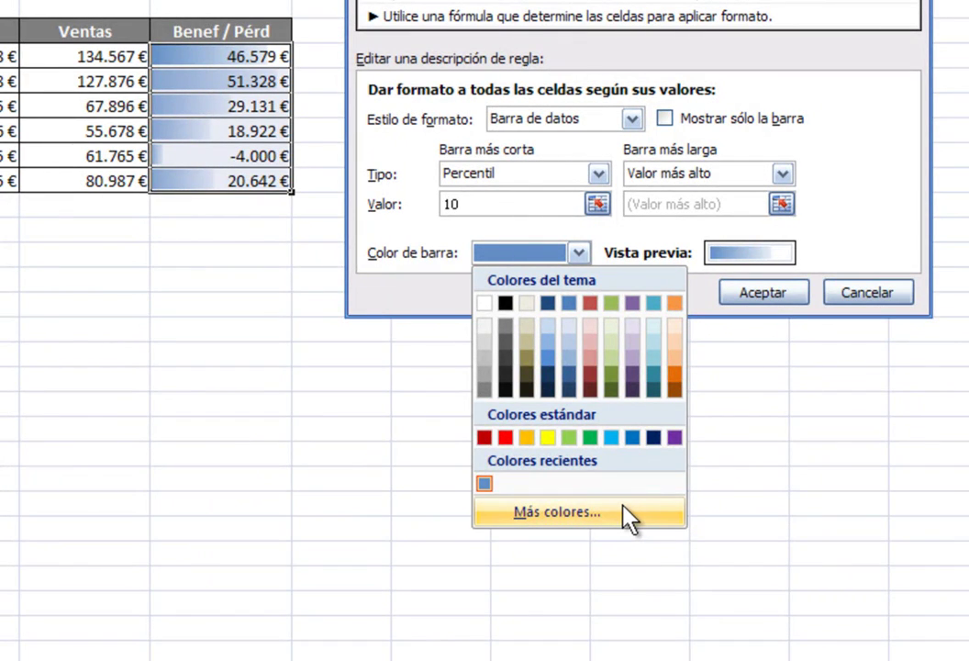
# Step: Browse the Estándar and Personalizado colour tabs, then close Colores without choosing a colour
pyautogui.click(626, 516)
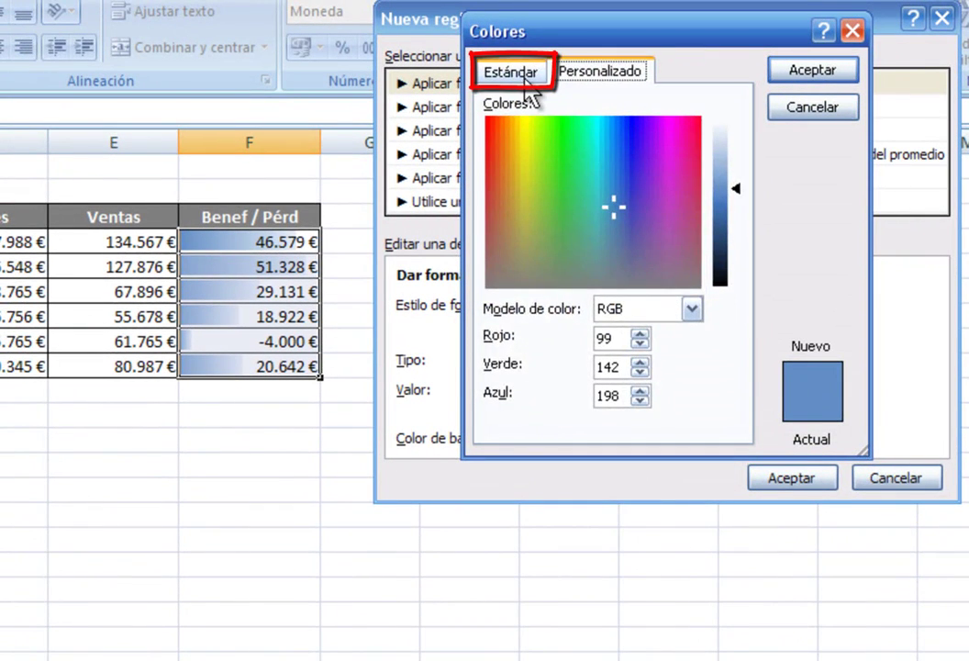
pyautogui.click(525, 79)
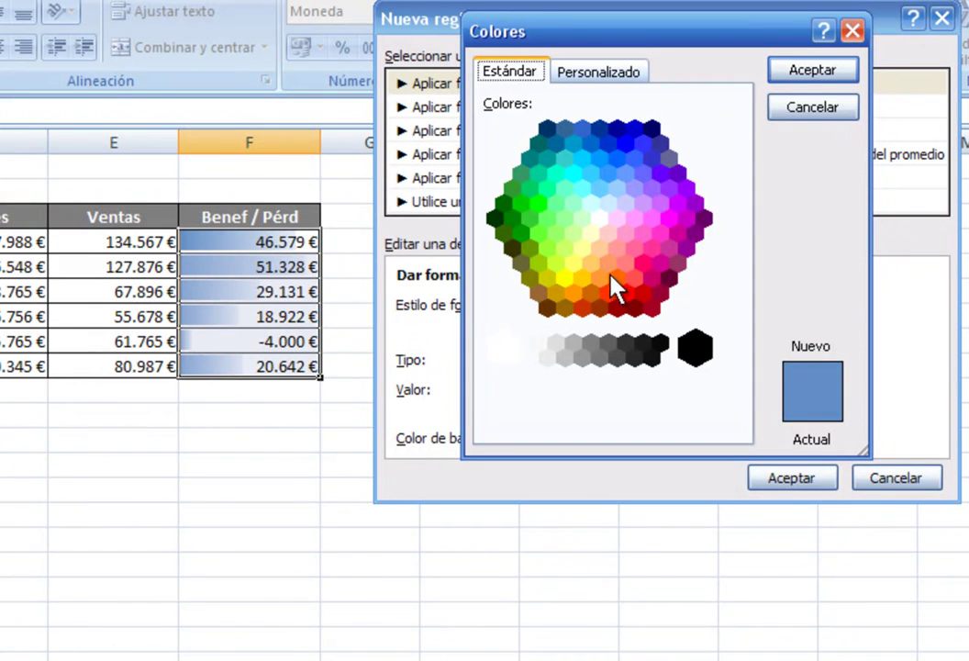
pyautogui.click(607, 74)
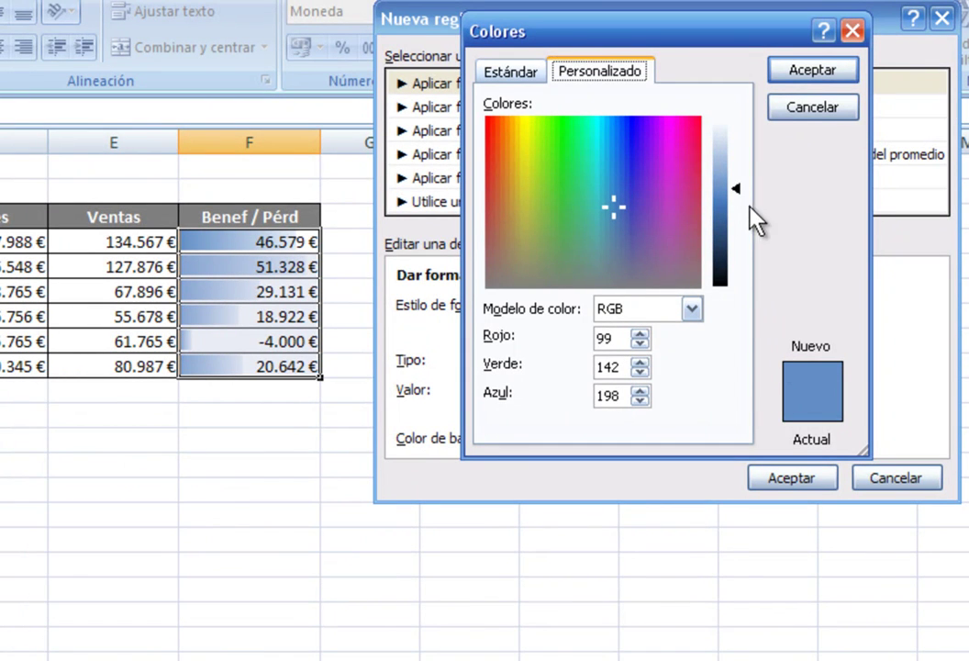
pyautogui.click(789, 107)
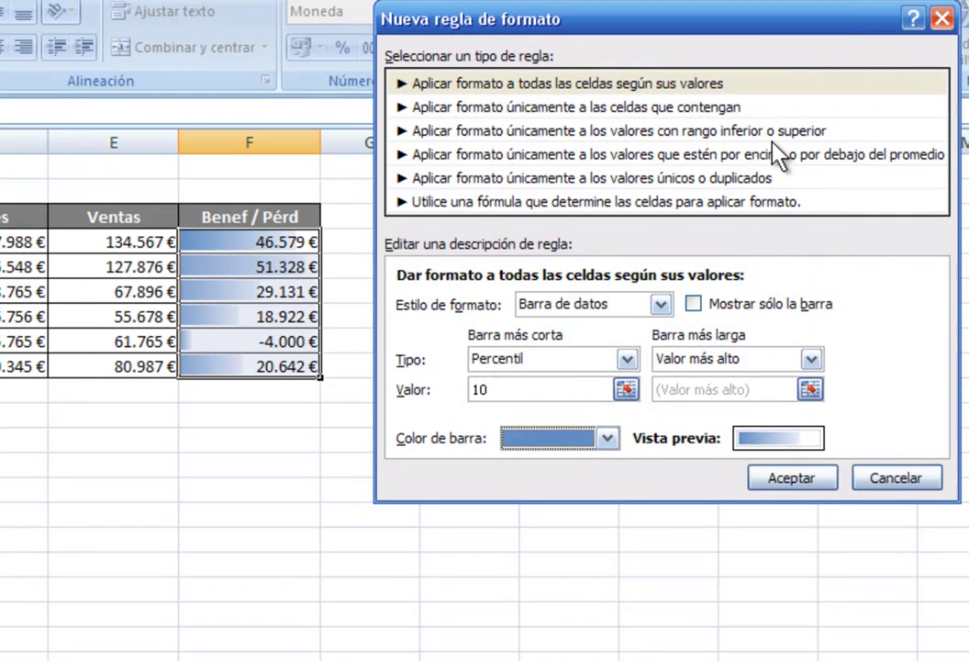
# Step: Cancel the new data-bar rule and select the -4.000 € loss cell
pyautogui.click(892, 478)
pyautogui.click(525, 457)
pyautogui.click(312, 341)
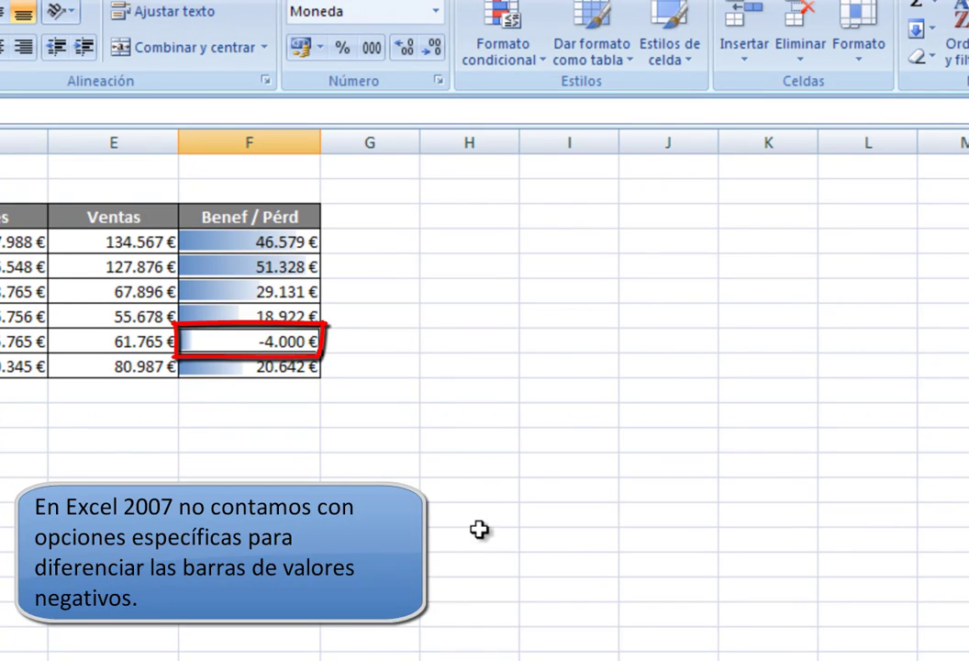
pyautogui.click(479, 565)
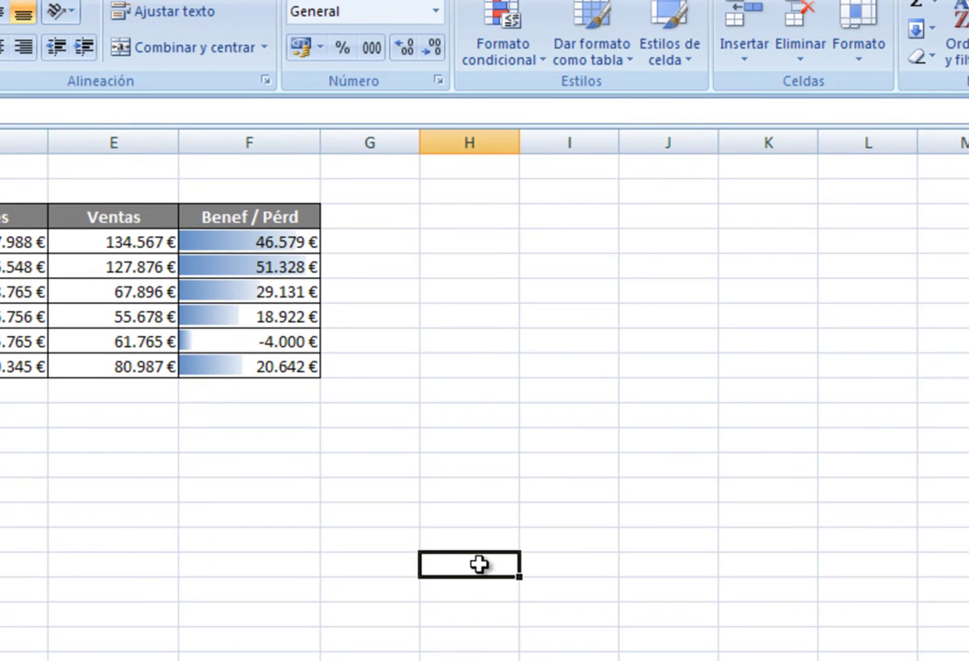
pyautogui.click(200, 339)
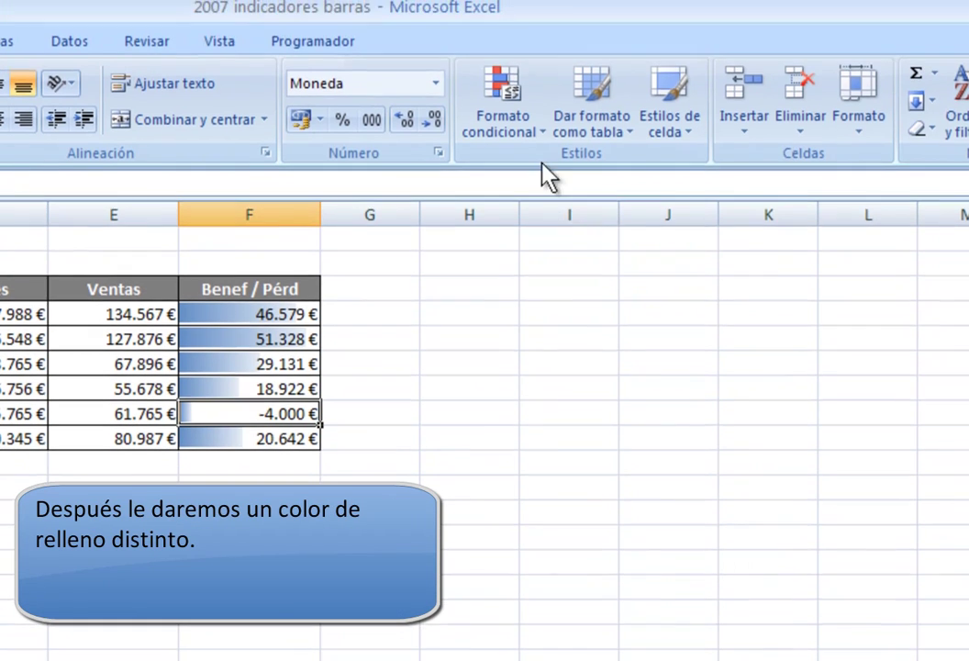
pyautogui.click(543, 134)
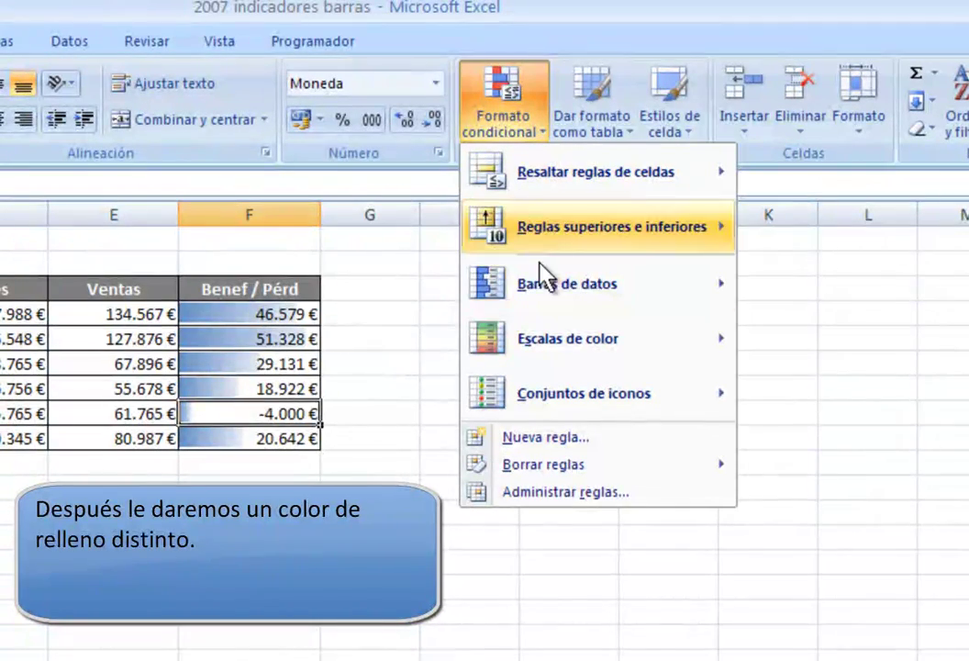
pyautogui.moveTo(567, 284)
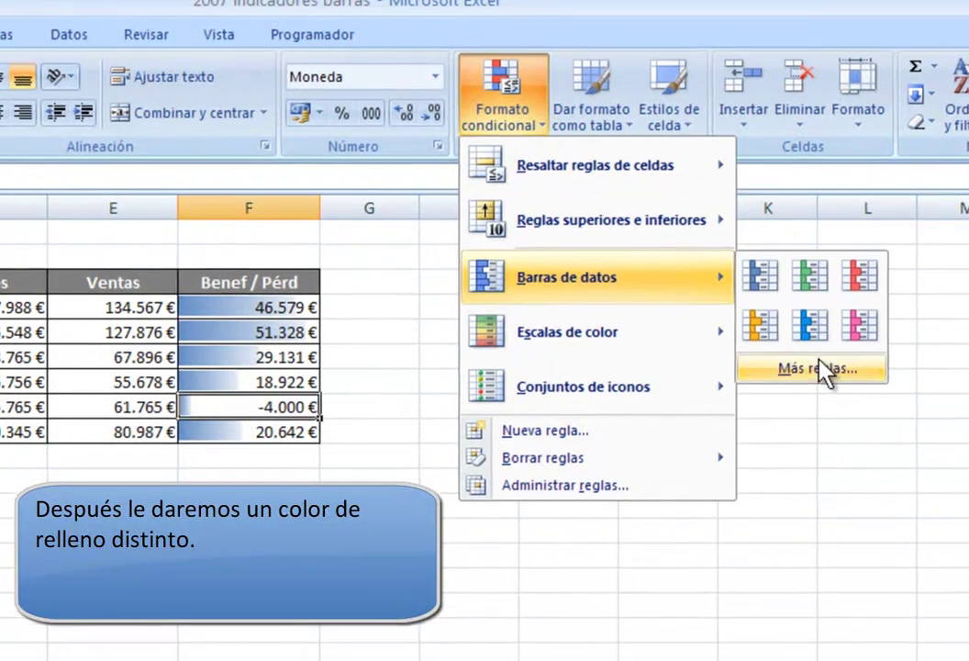
pyautogui.click(819, 373)
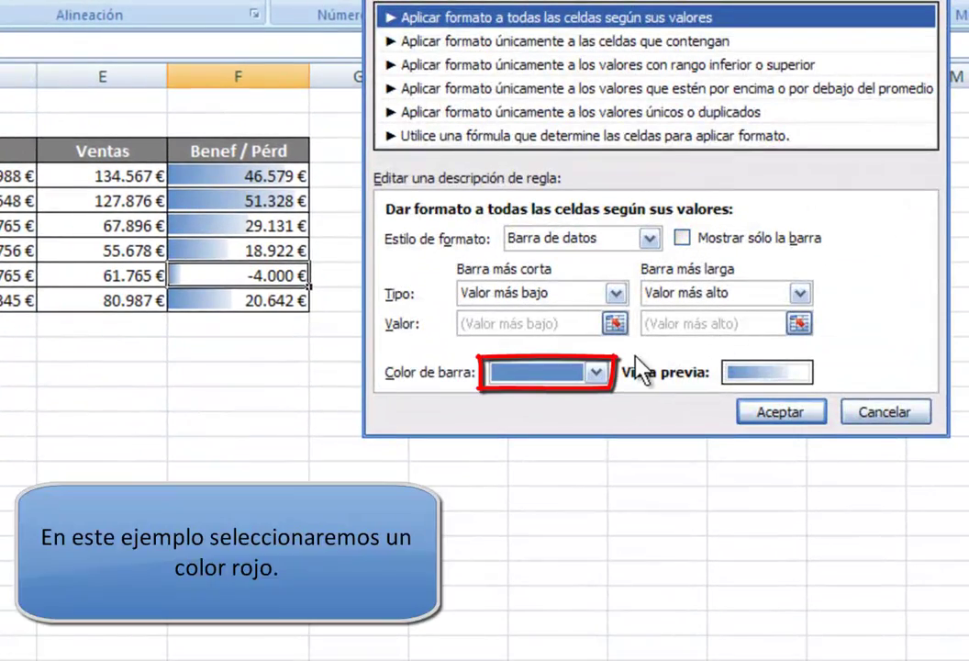
pyautogui.click(596, 371)
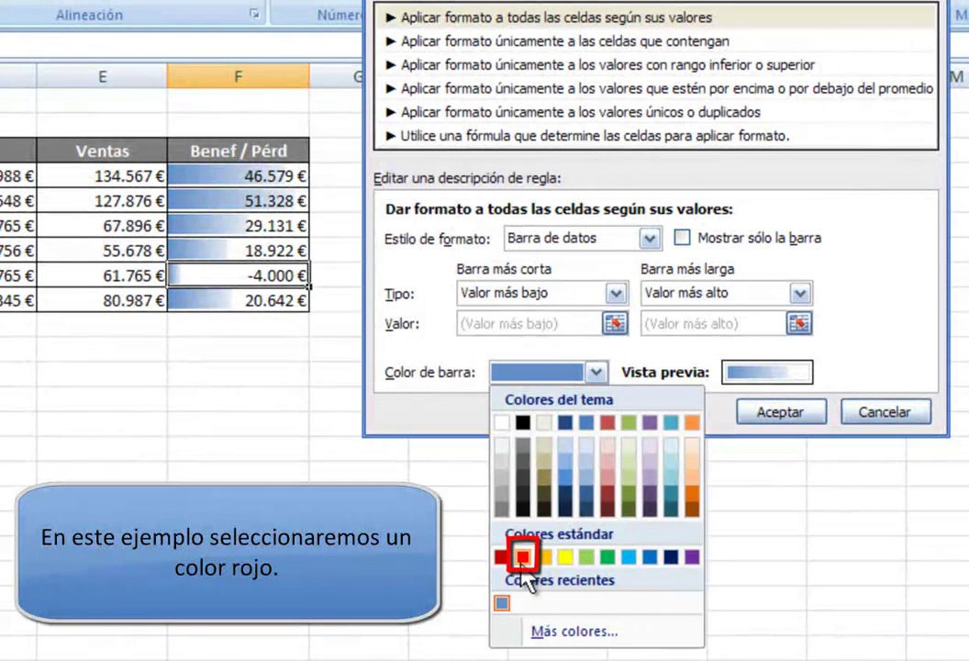
pyautogui.click(522, 556)
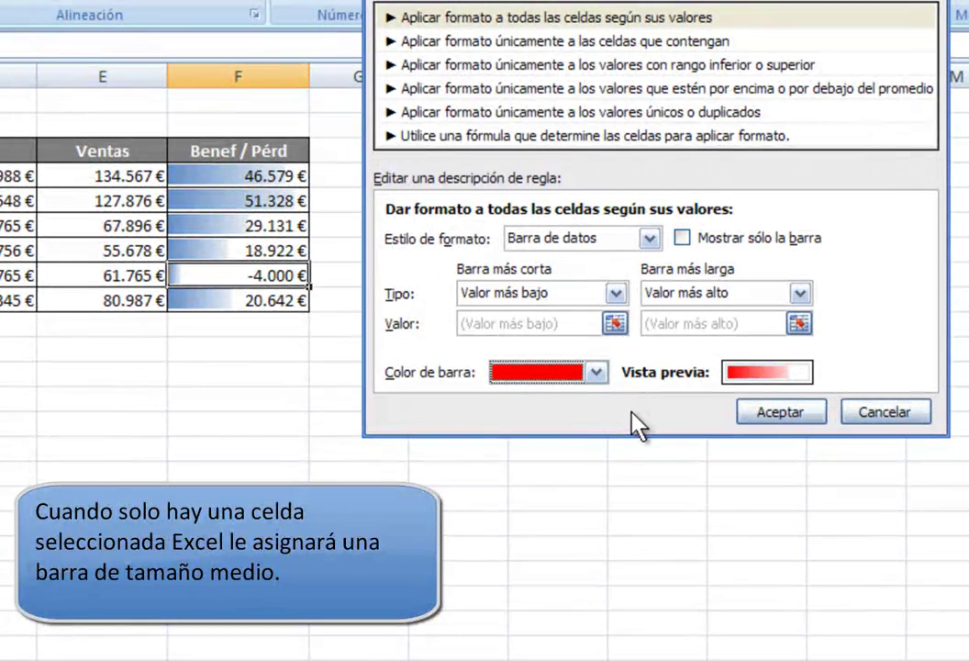
pyautogui.click(615, 292)
pyautogui.click(542, 315)
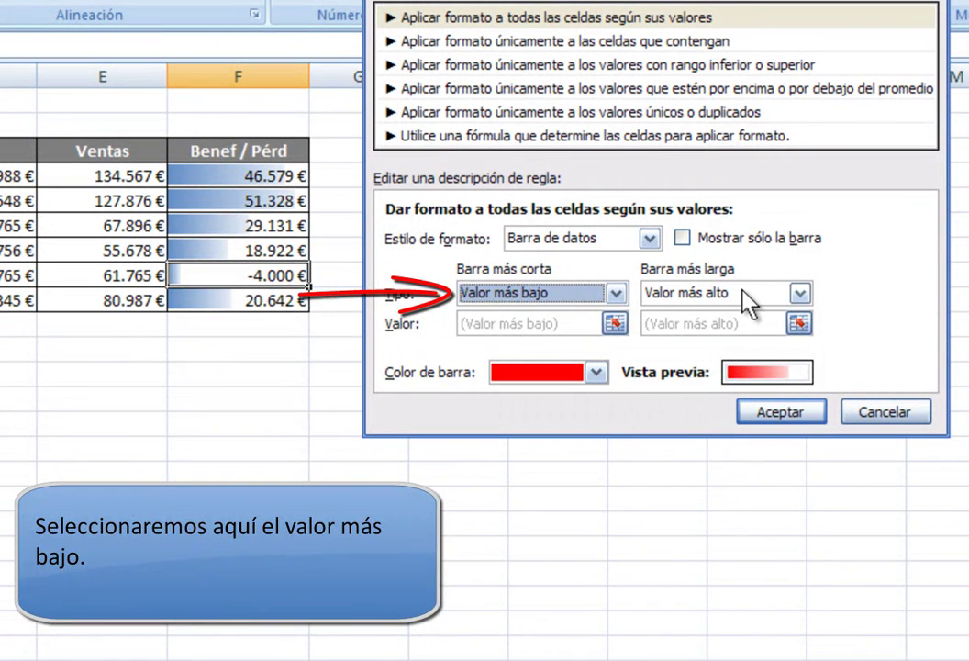
pyautogui.click(765, 293)
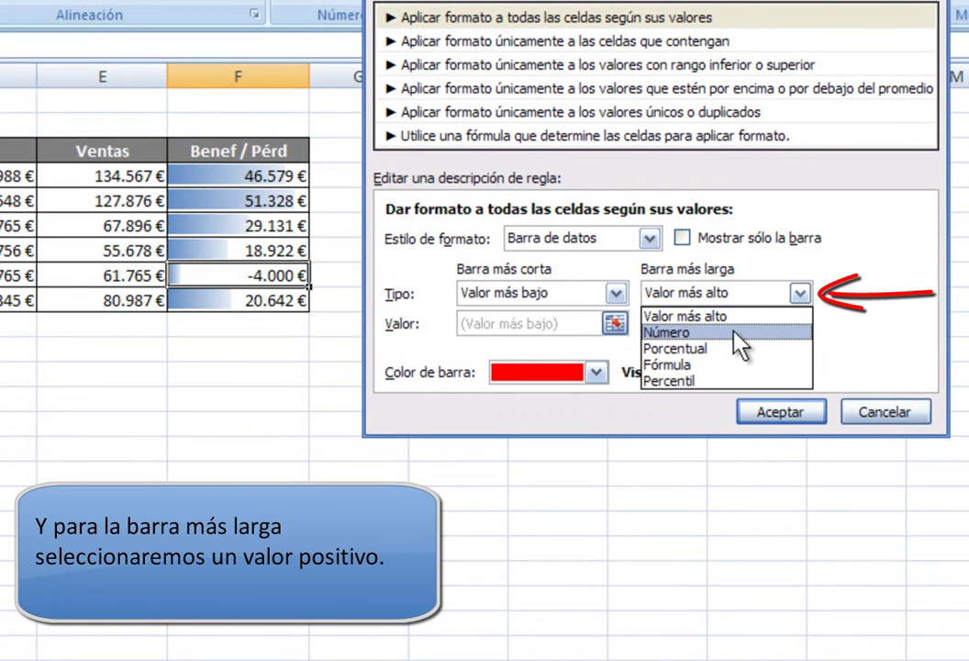
pyautogui.click(742, 332)
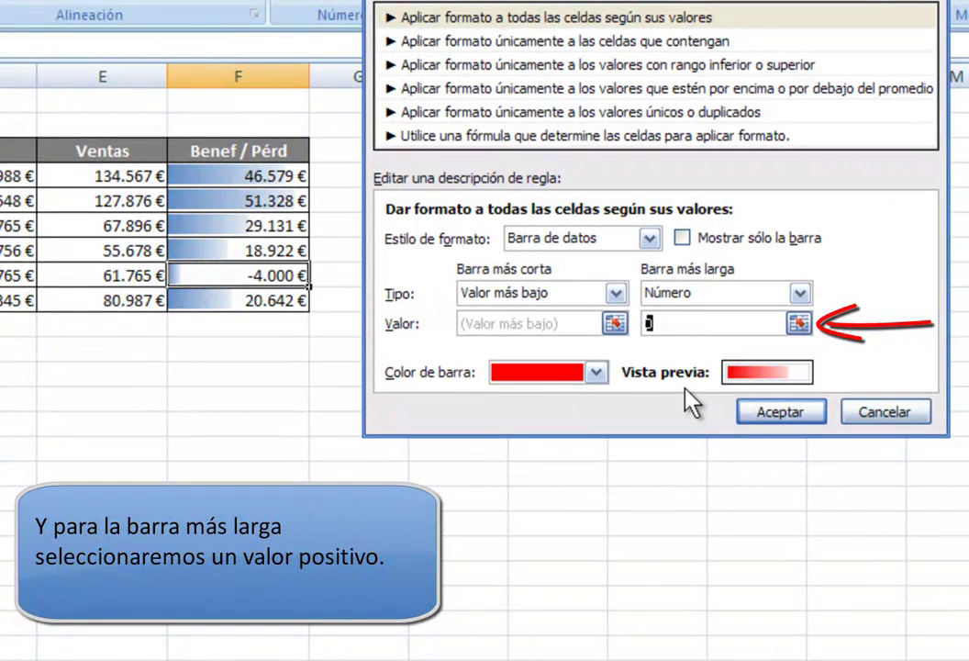
pyautogui.write('555555555555555')
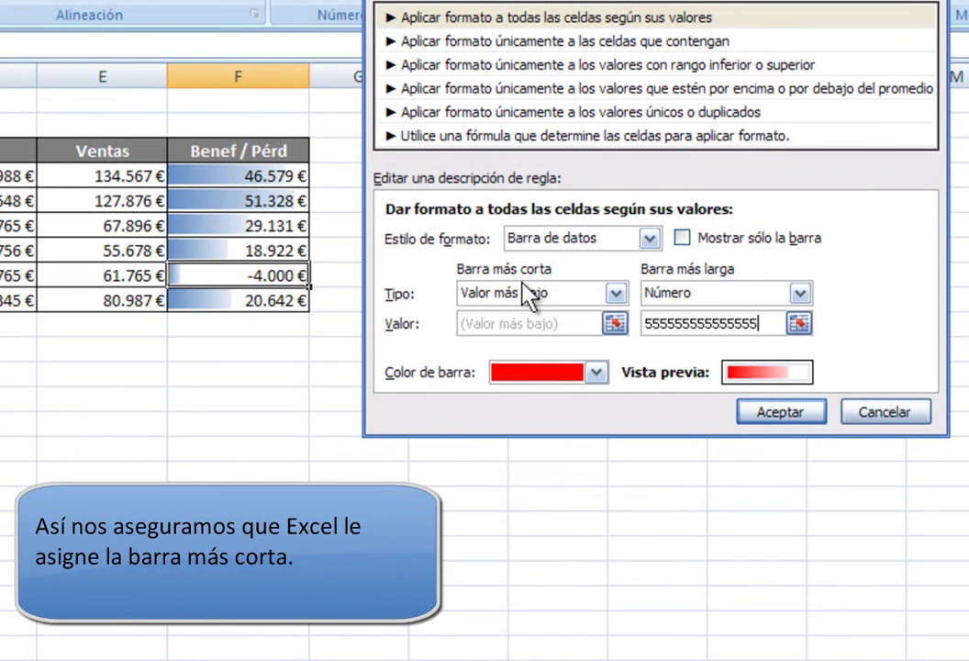
pyautogui.click(763, 411)
pyautogui.click(598, 380)
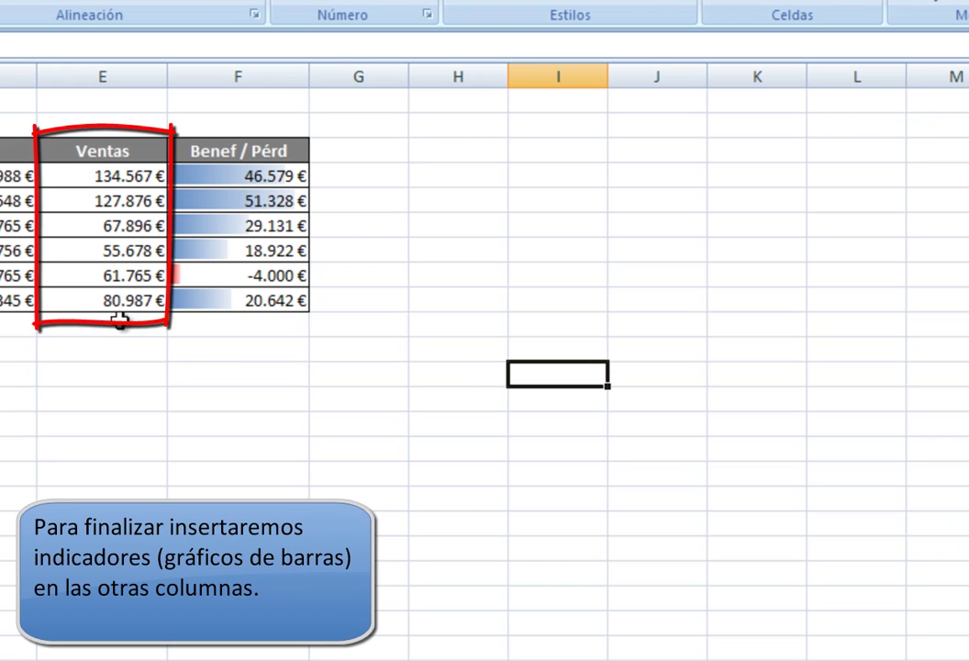
# Step: Select the Ventas values and give them blue data bars
pyautogui.click(114, 176)
pyautogui.moveTo(114, 176); pyautogui.dragTo(113, 300)
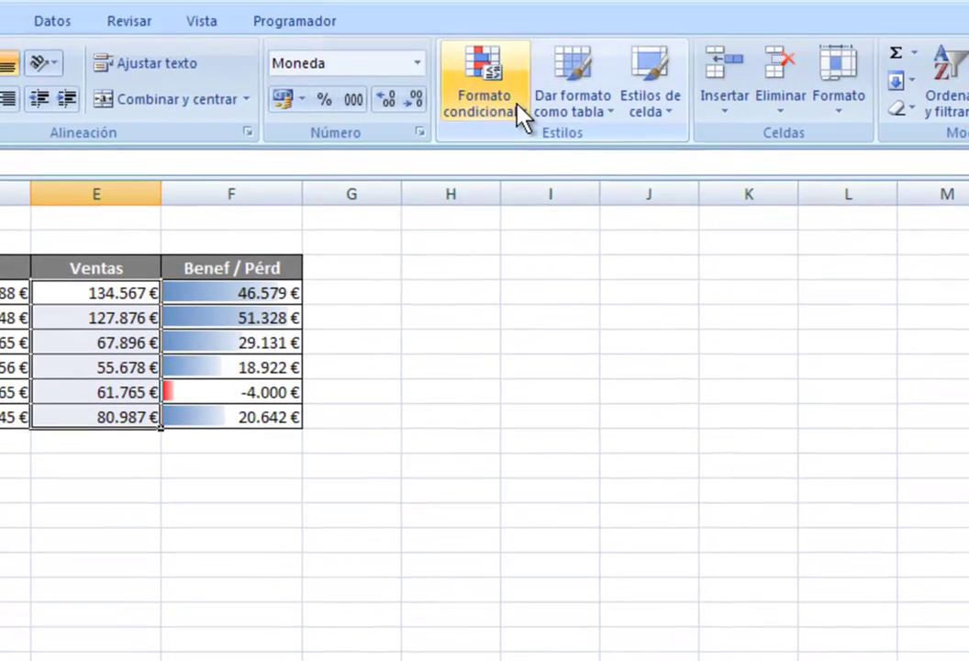
pyautogui.click(510, 112)
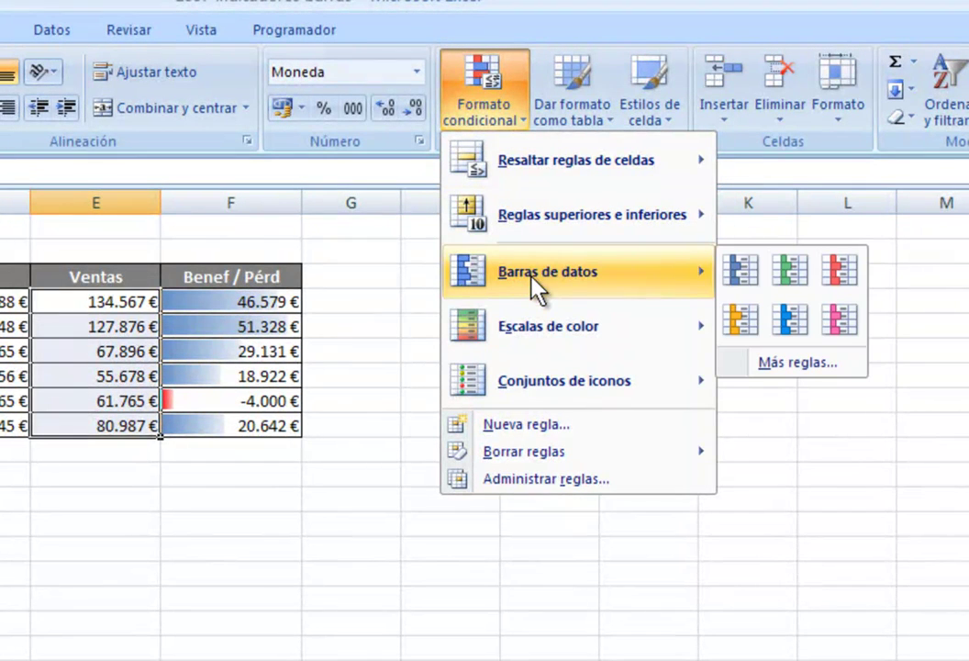
pyautogui.moveTo(569, 272)
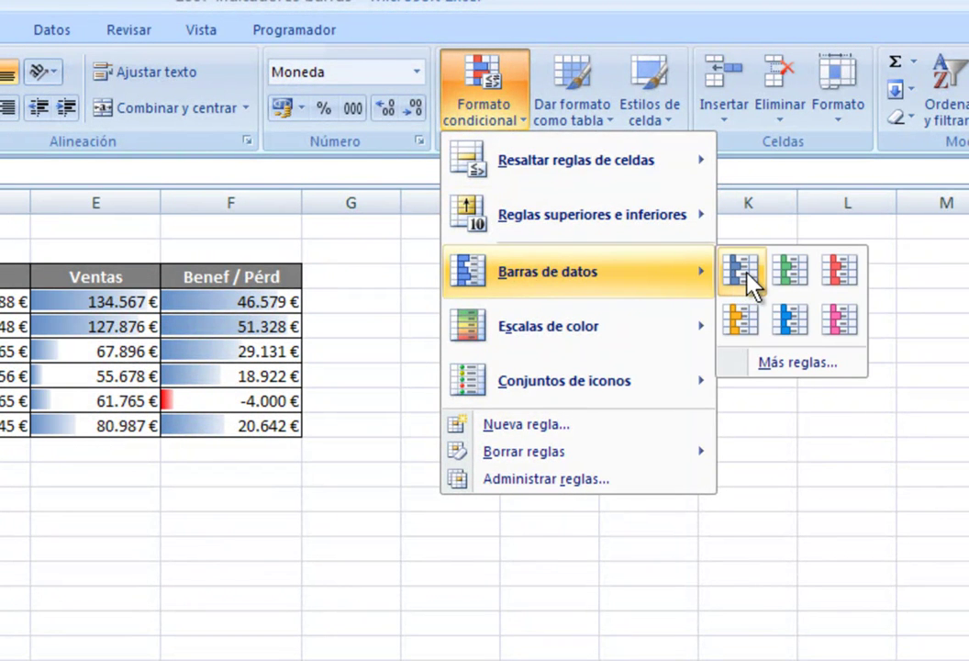
pyautogui.click(786, 317)
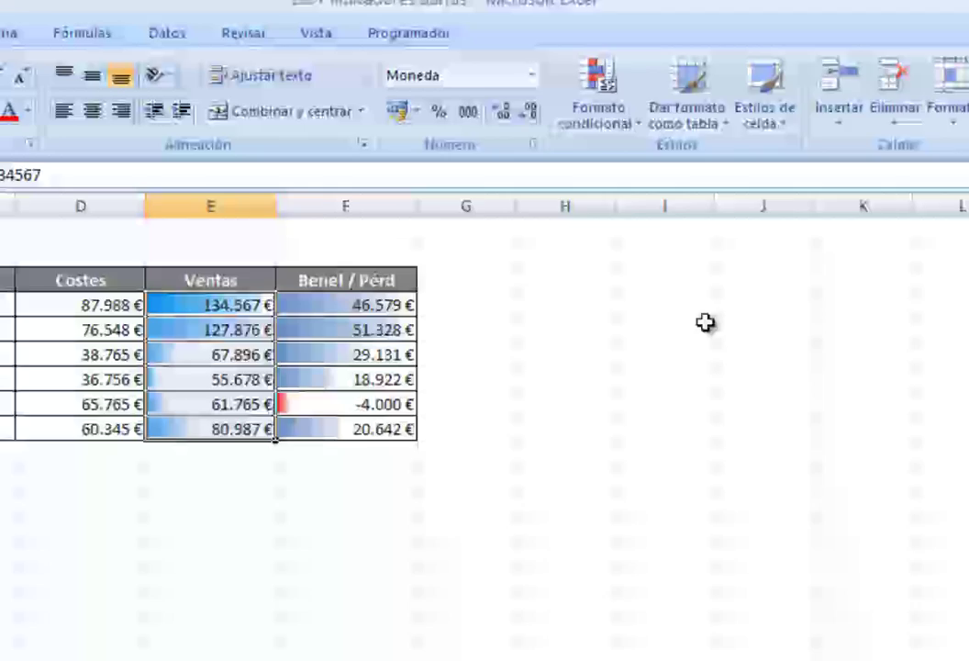
# Step: Select the Costes values and give them red data bars
pyautogui.moveTo(252, 310); pyautogui.dragTo(250, 413)
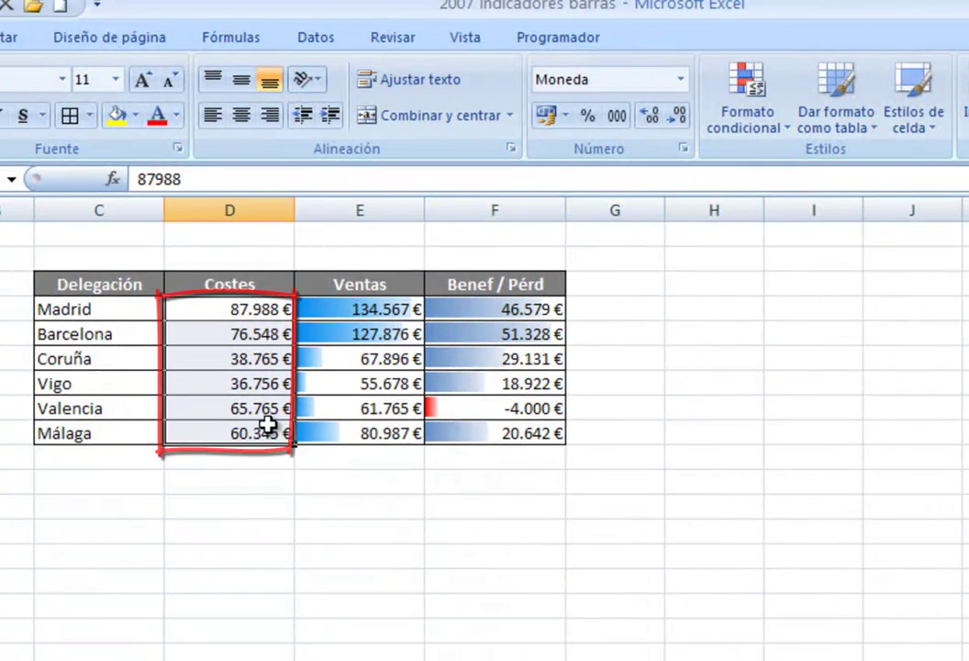
pyautogui.click(747, 108)
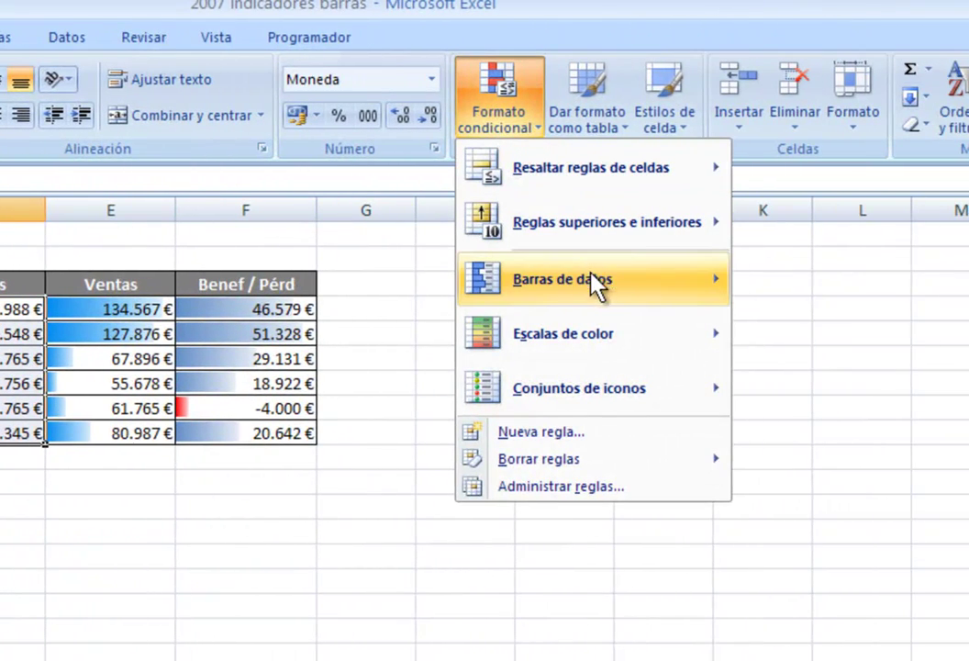
pyautogui.moveTo(563, 279)
pyautogui.click(853, 285)
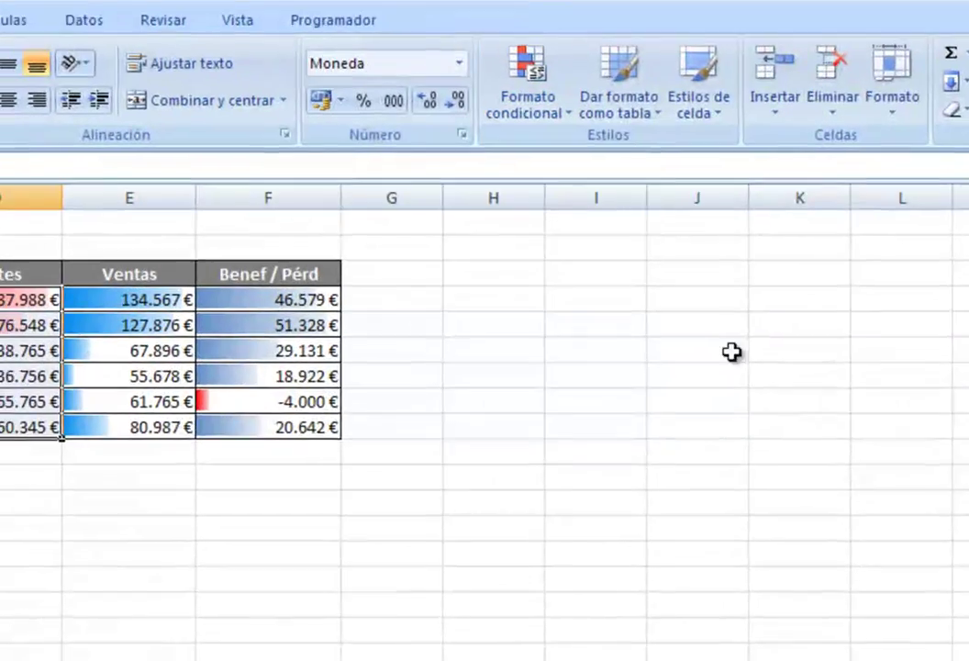